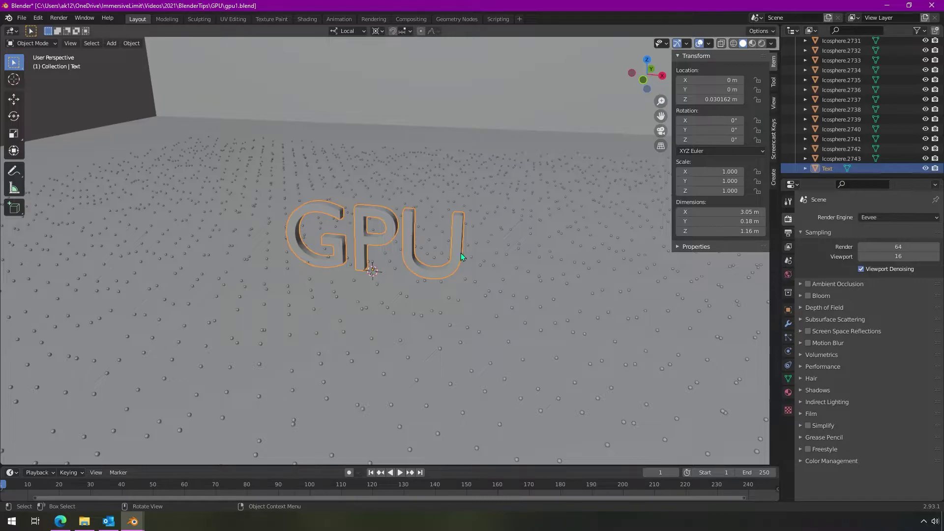
Set the render engine to Cycles, briefly try the CPU device, then return to GPU Compute
{"action": "left_click", "coordinate": [878, 220]}
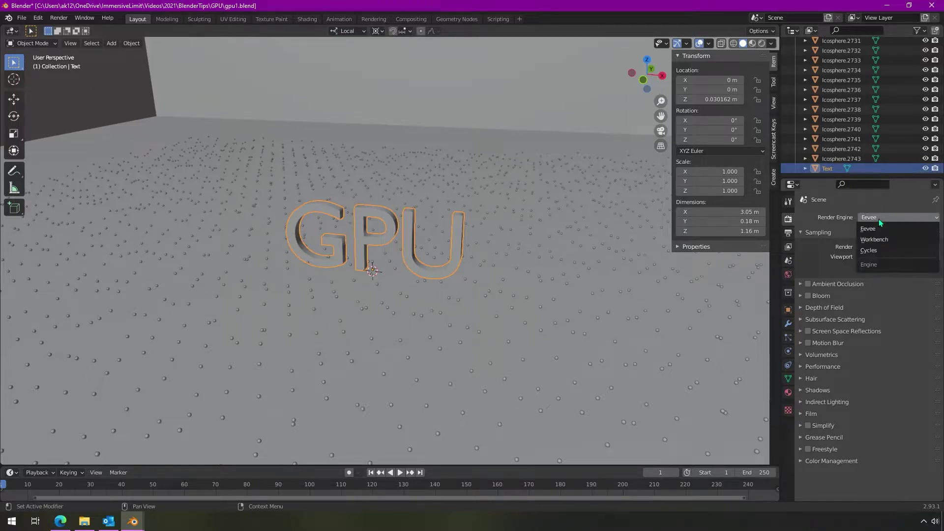
{"action": "left_click", "coordinate": [879, 250]}
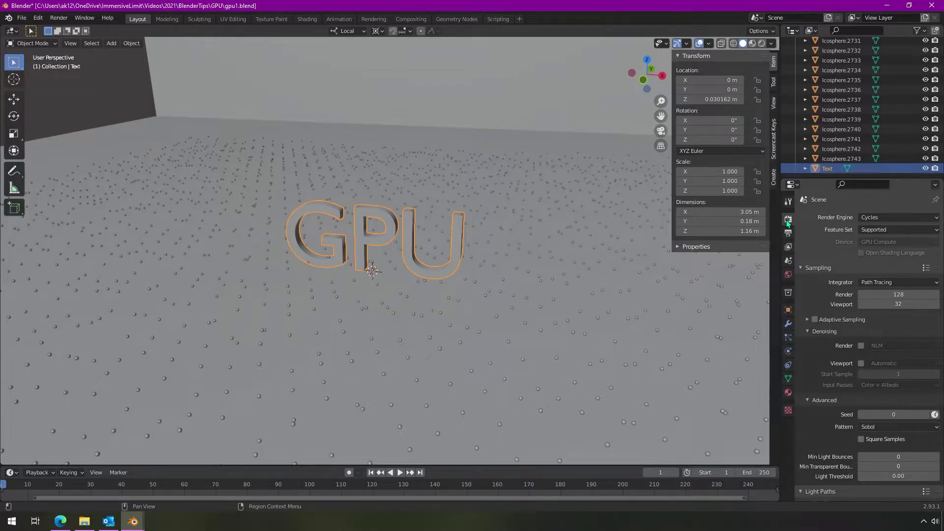
{"action": "left_click", "coordinate": [883, 242]}
{"action": "left_click", "coordinate": [898, 254]}
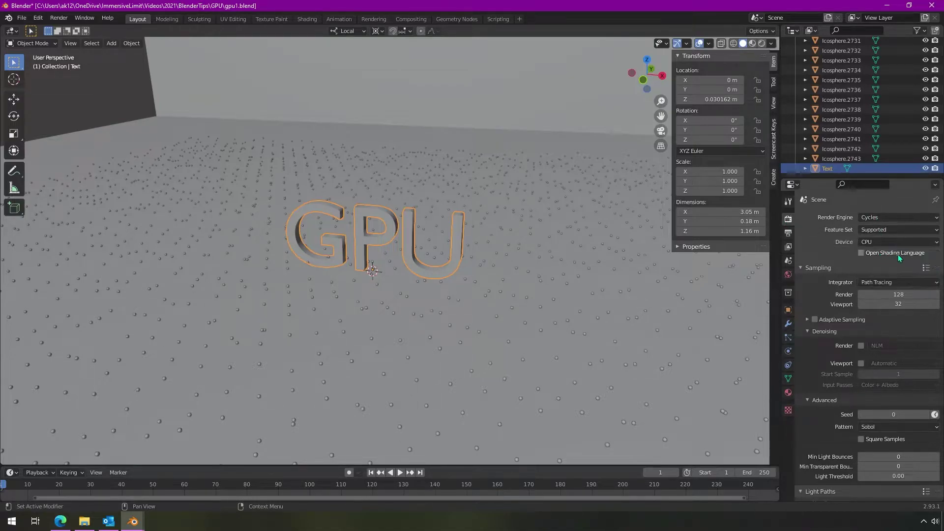
{"action": "left_click", "coordinate": [883, 242]}
{"action": "left_click", "coordinate": [879, 254]}
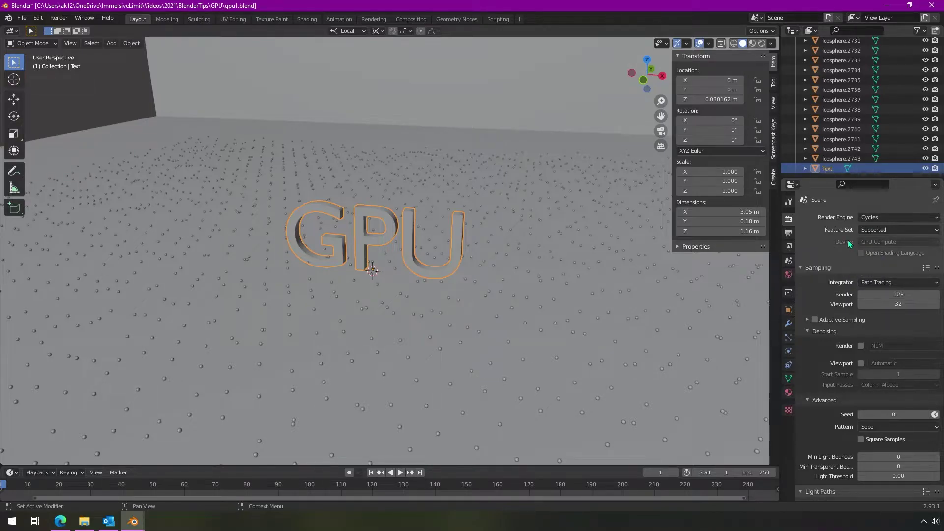
{"action": "left_click", "coordinate": [38, 18]}
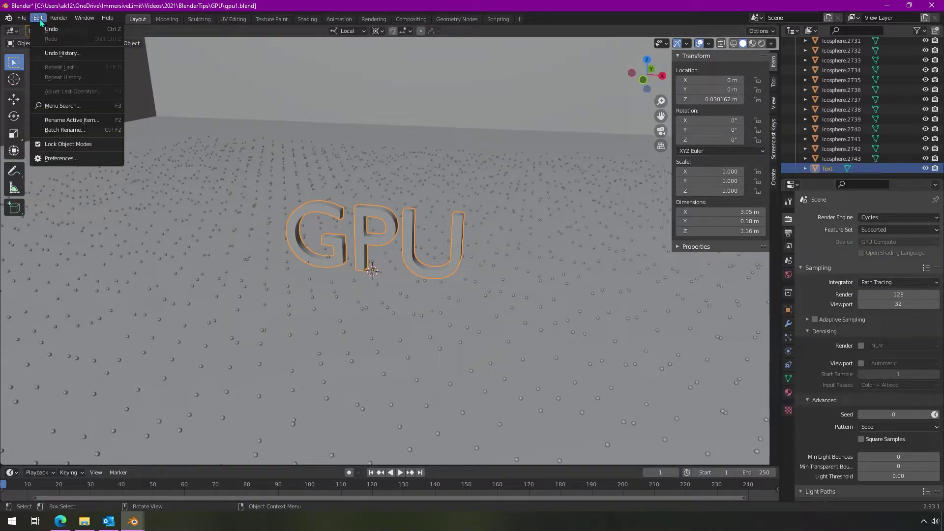
In System preferences, try OpenCL, CUDA and OptiX as the Cycles render devices
{"action": "left_click", "coordinate": [64, 157]}
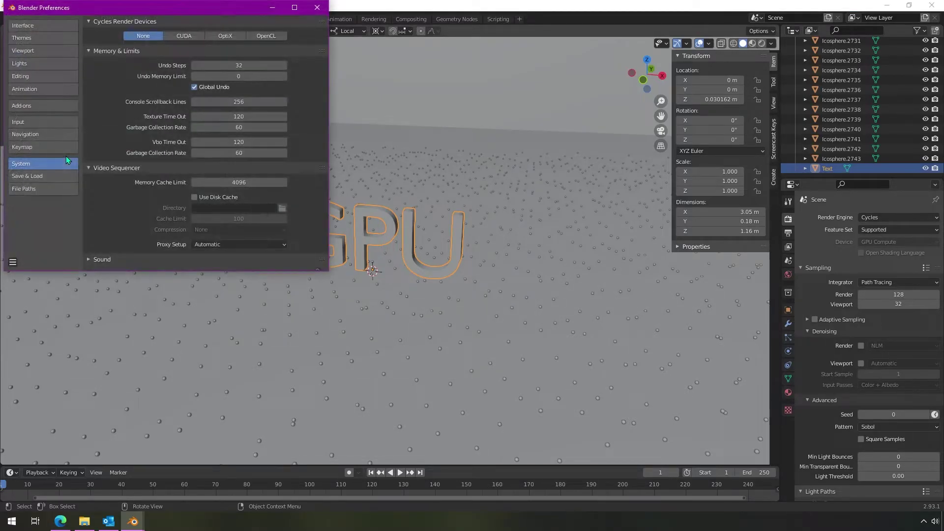
{"action": "left_click", "coordinate": [264, 40]}
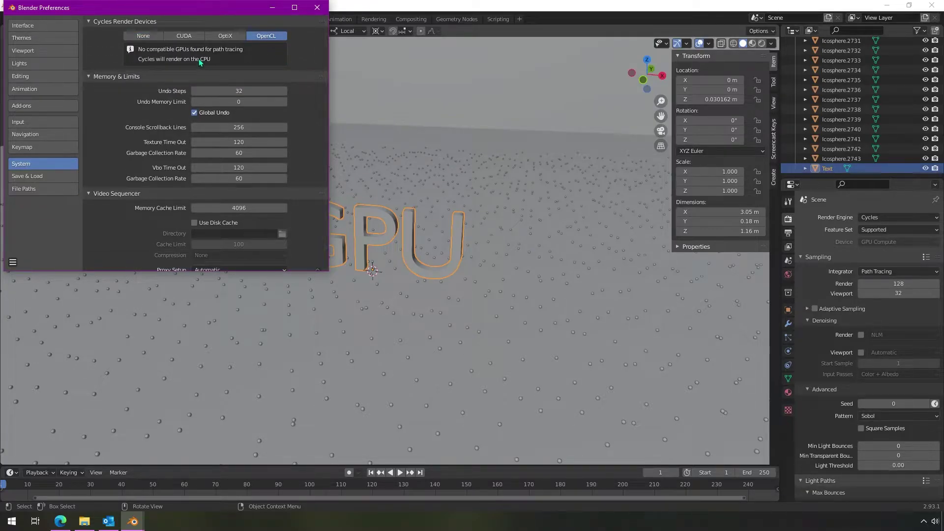
{"action": "left_click", "coordinate": [180, 39]}
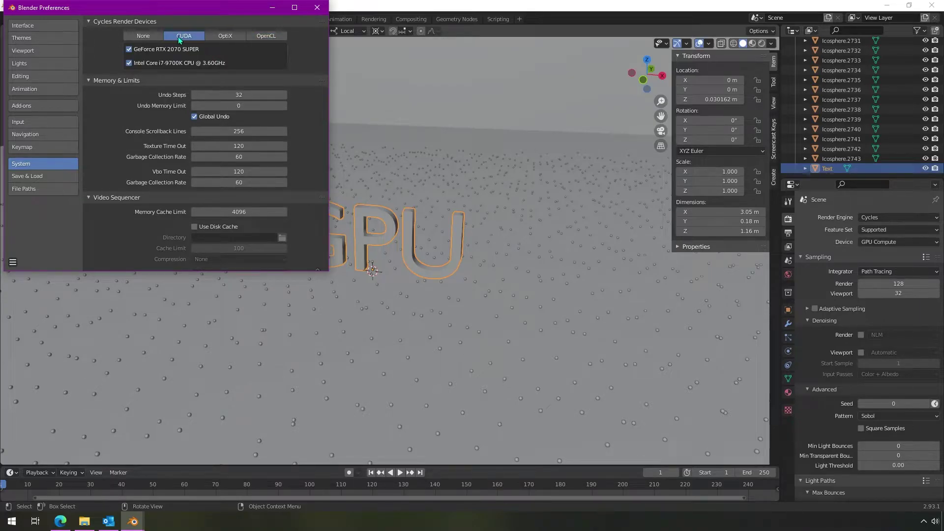
{"action": "left_click", "coordinate": [229, 40]}
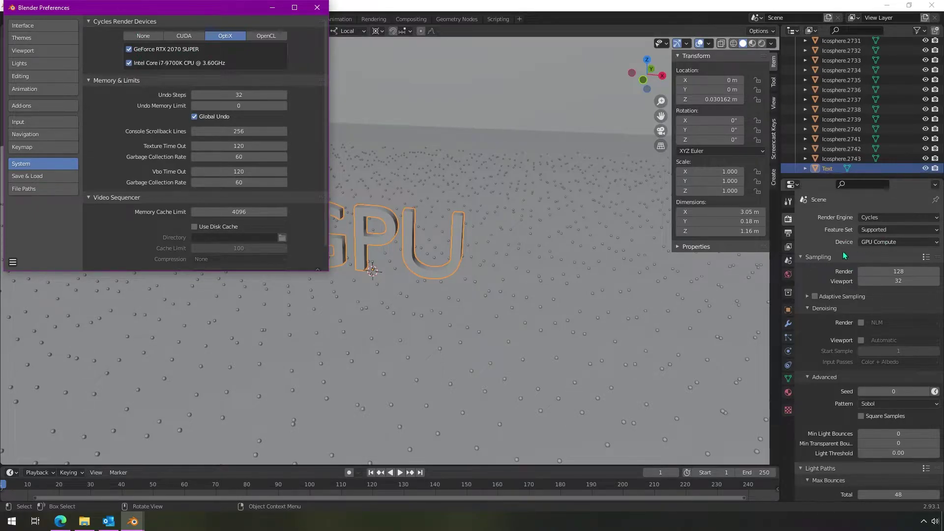
Keep the scene device on GPU Compute, then set Cycles render devices to None and close preferences
{"action": "left_click", "coordinate": [887, 246]}
{"action": "left_click", "coordinate": [883, 270]}
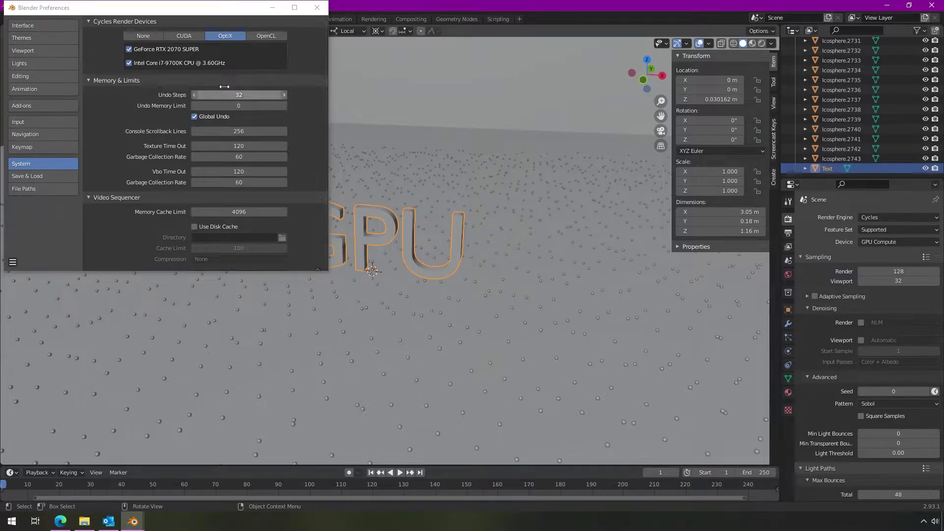
{"action": "left_click", "coordinate": [143, 36]}
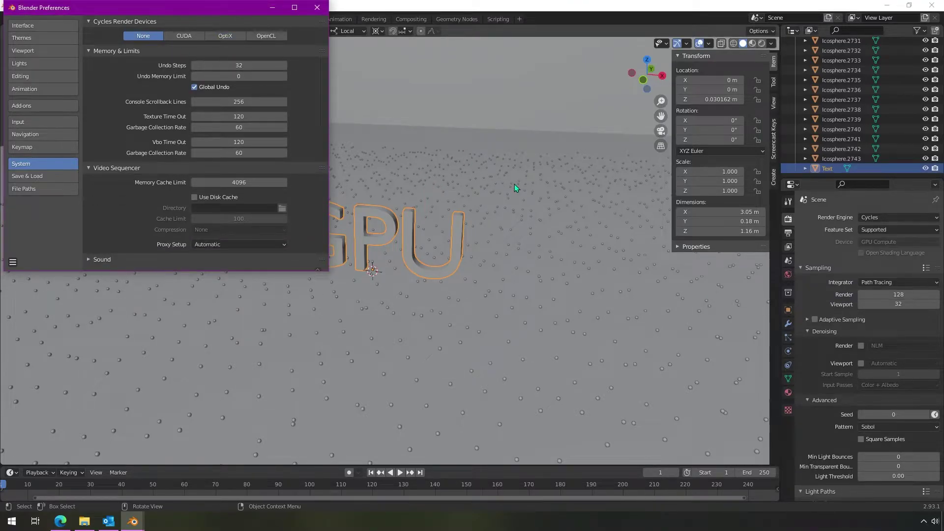
{"action": "left_click", "coordinate": [317, 7]}
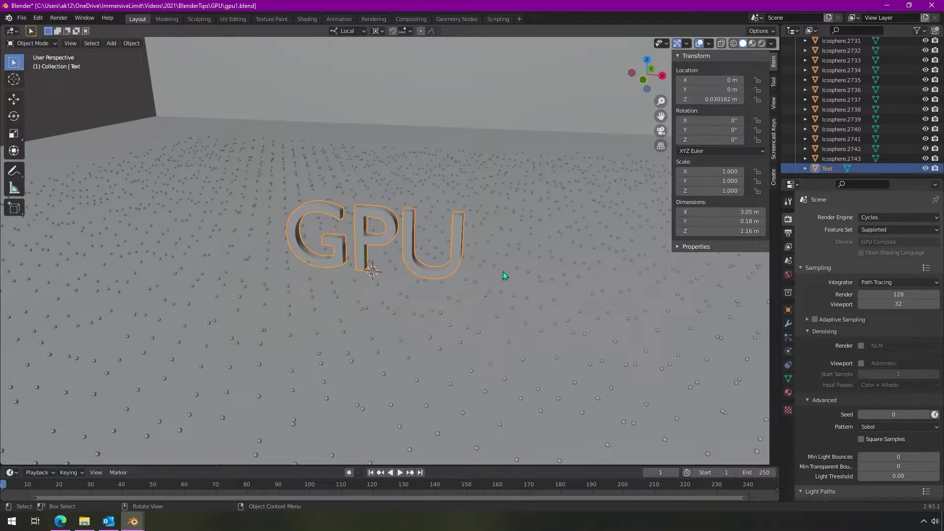
Switch to the browser and scroll through the GPU Rendering page's Nvidia, AMD and Intel sections
{"action": "key", "text": "alt+Tab"}
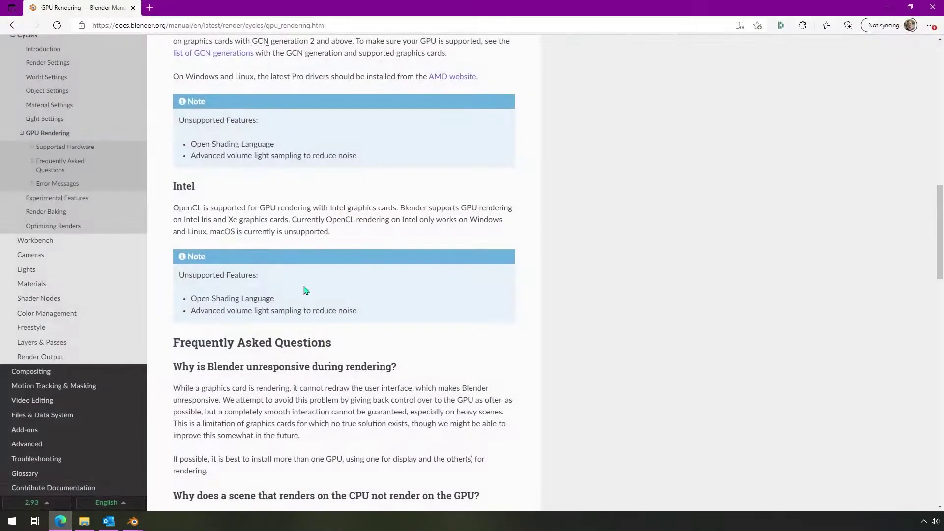
{"action": "scroll", "coordinate": [390, 242], "scroll_direction": "up", "scroll_amount": 10}
{"action": "scroll", "coordinate": [389, 242], "scroll_direction": "up", "scroll_amount": 3}
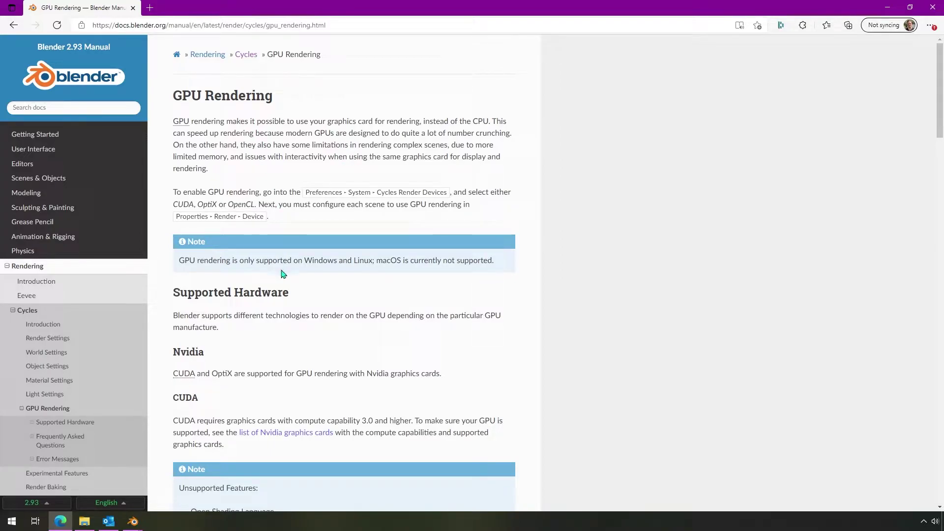
{"action": "scroll", "coordinate": [483, 339], "scroll_direction": "down", "scroll_amount": 3}
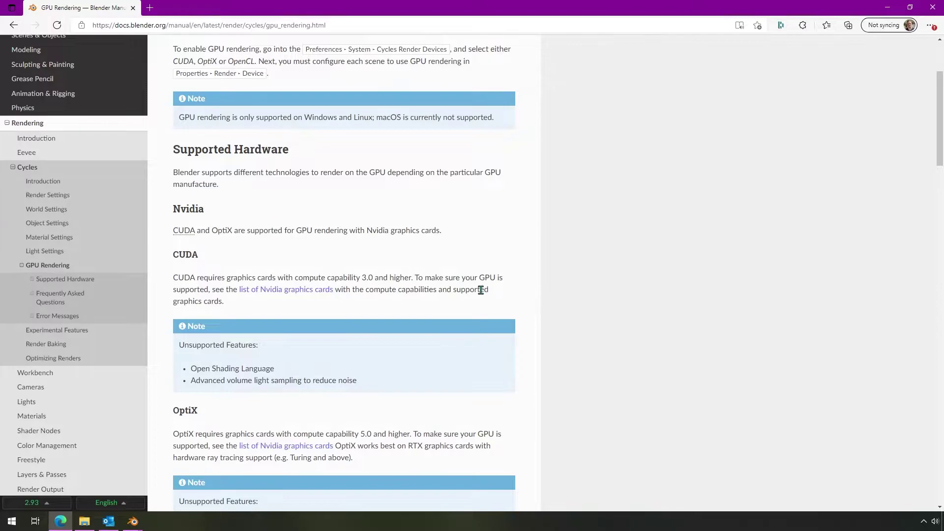
{"action": "scroll", "coordinate": [481, 291], "scroll_direction": "down", "scroll_amount": 3}
{"action": "scroll", "coordinate": [388, 321], "scroll_direction": "down", "scroll_amount": 2}
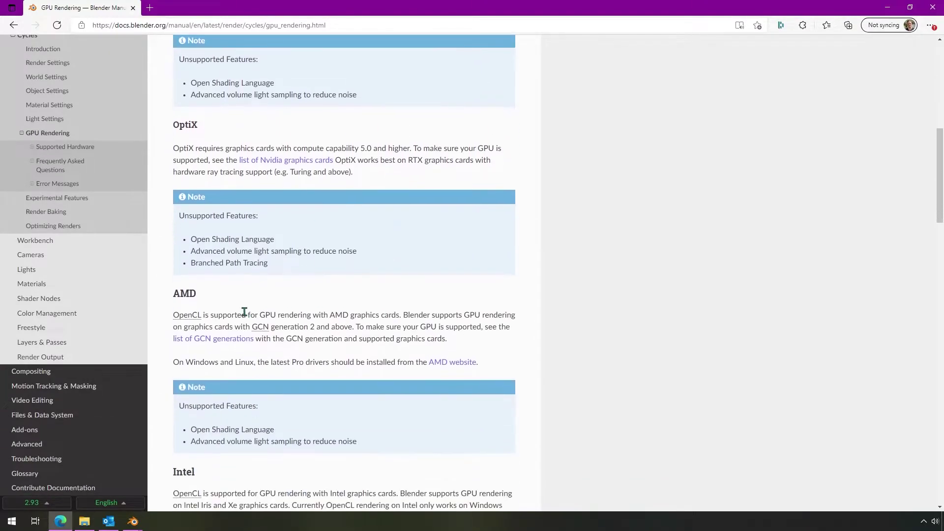
{"action": "scroll", "coordinate": [421, 362], "scroll_direction": "down", "scroll_amount": 4}
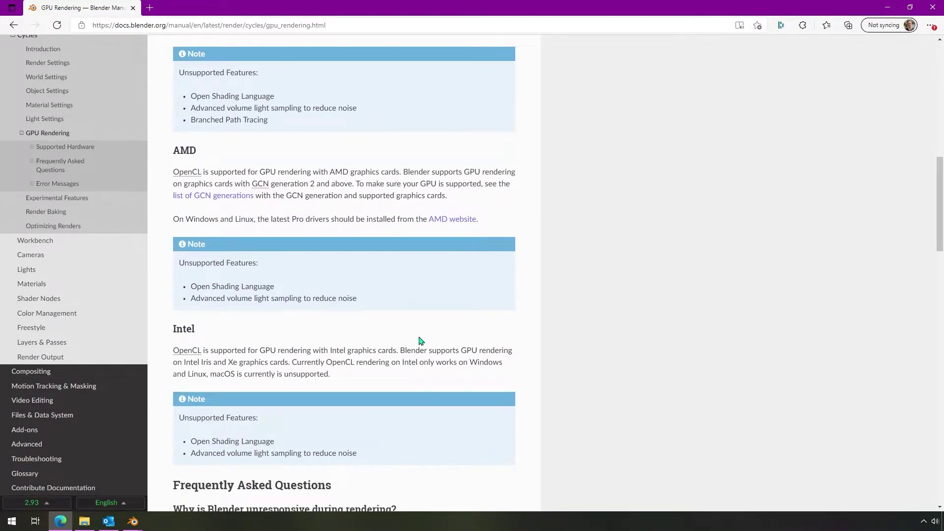
{"action": "scroll", "coordinate": [421, 349], "scroll_direction": "up", "scroll_amount": 15}
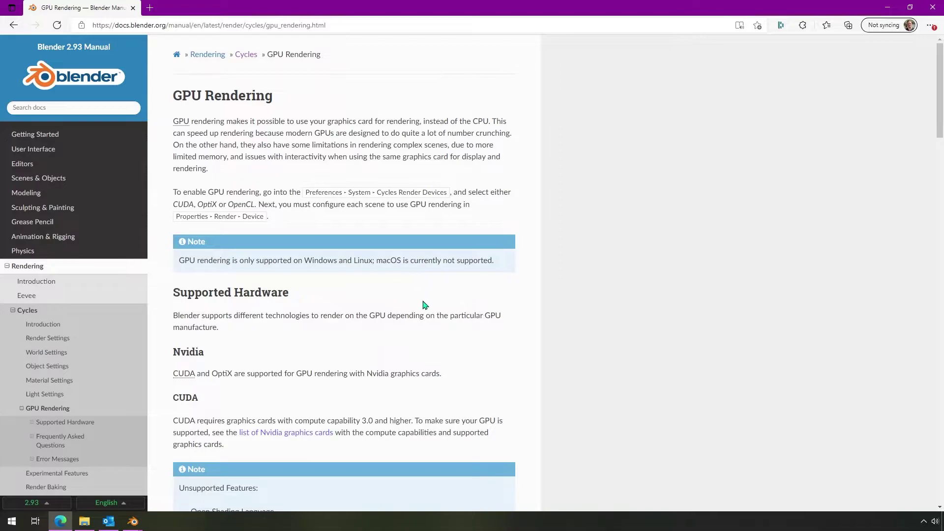
Scroll to the CUDA and OptiX requirements, highlight 'RTX graphics', then return to Blender
{"action": "scroll", "coordinate": [425, 304], "scroll_direction": "down", "scroll_amount": 3}
{"action": "scroll", "coordinate": [424, 306], "scroll_direction": "down", "scroll_amount": 1}
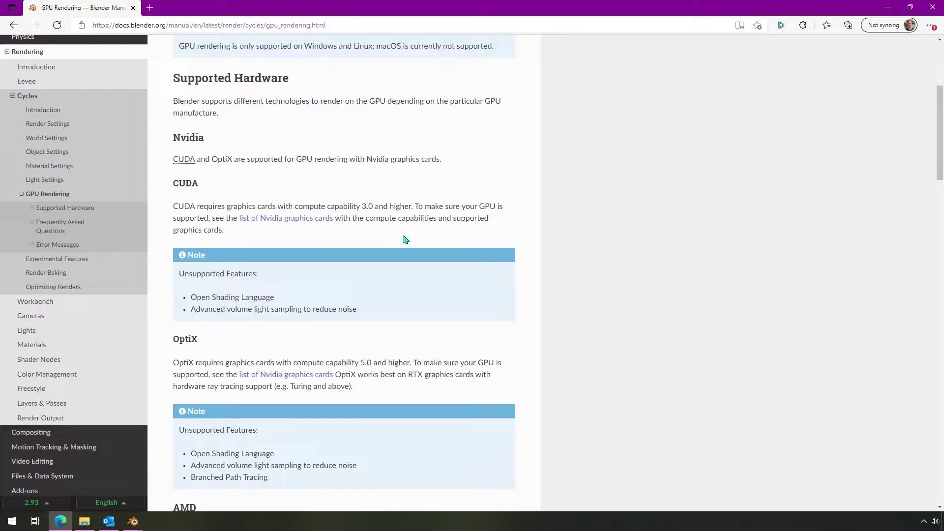
{"action": "scroll", "coordinate": [405, 240], "scroll_direction": "down", "scroll_amount": 3}
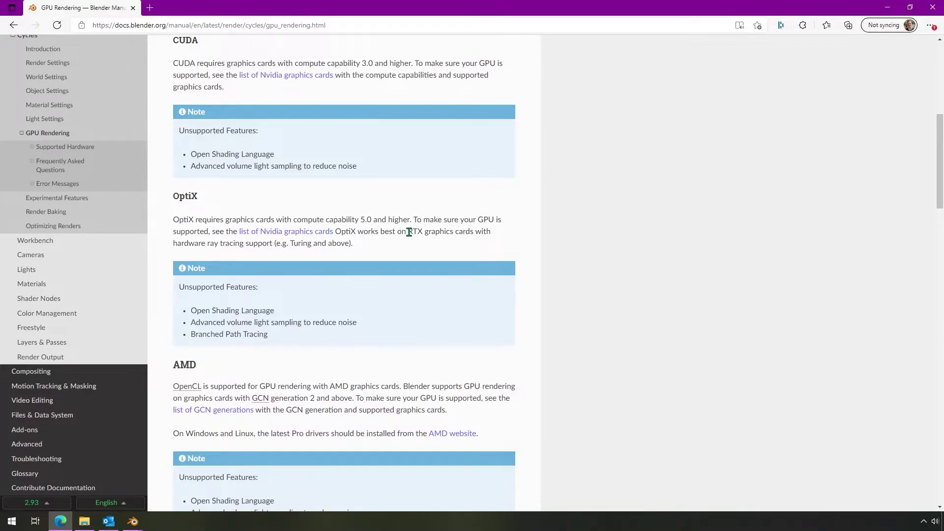
{"action": "left_click_drag", "start_coordinate": [409, 231], "coordinate": [454, 231]}
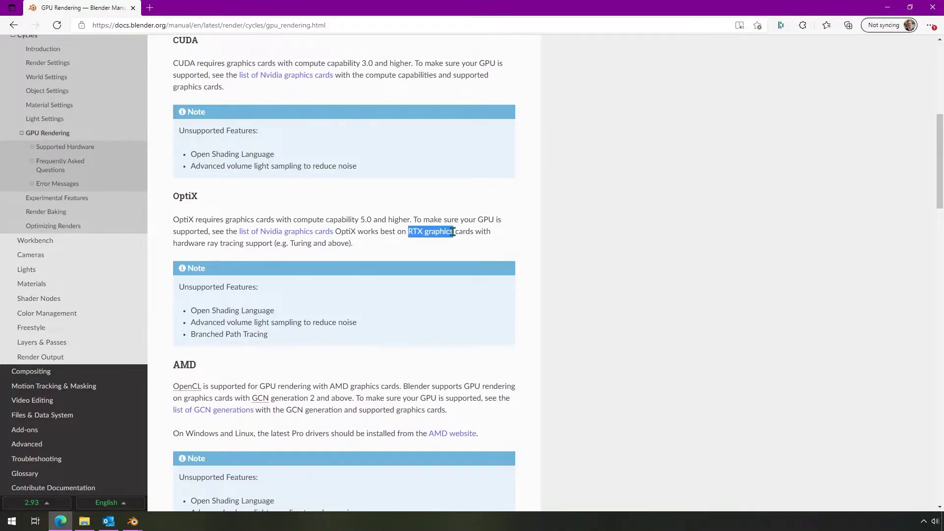
{"action": "left_click", "coordinate": [441, 260]}
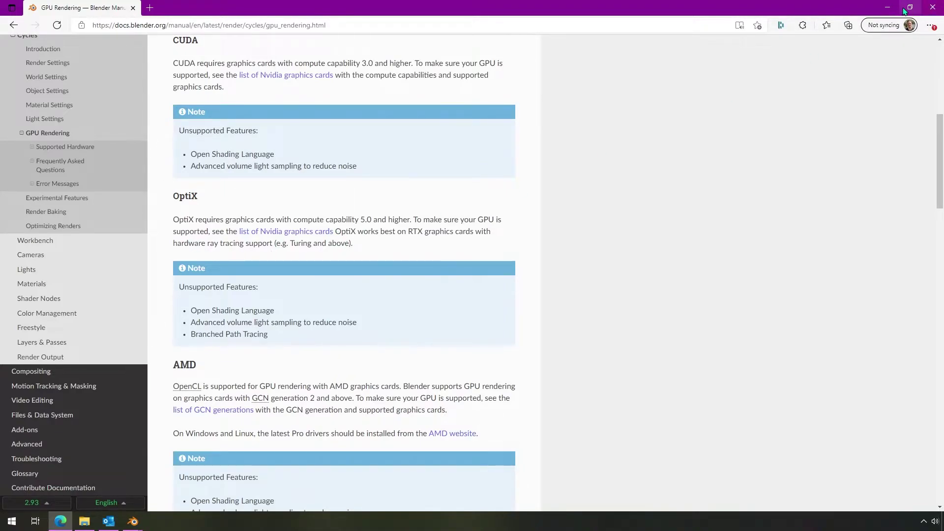
{"action": "left_click", "coordinate": [888, 7]}
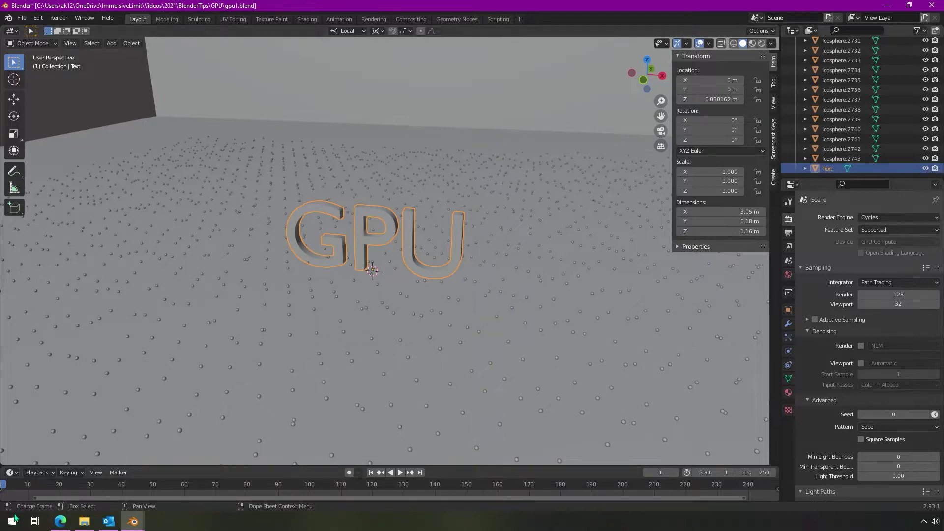
Bring up the Windows Run prompt
{"action": "key", "text": "super+r"}
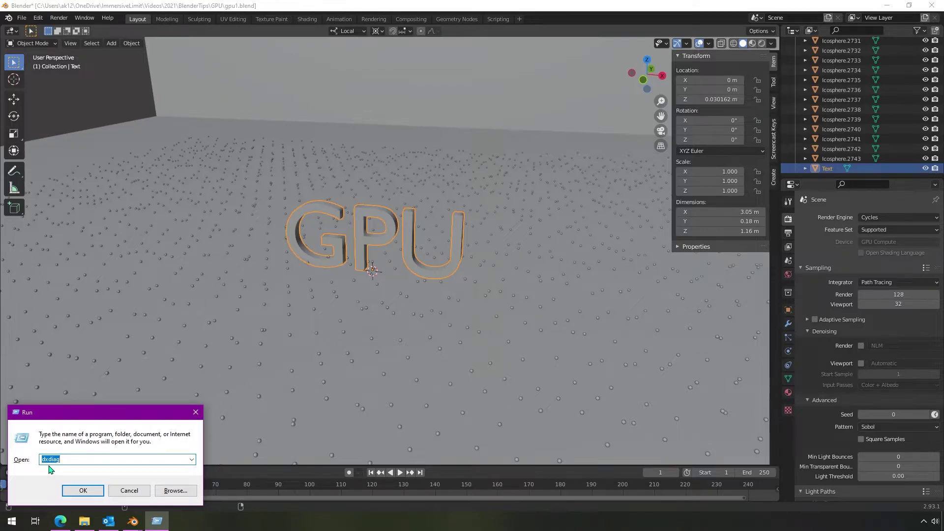
Run dxdiag and view the Display 1 details showing the NVIDIA GeForce RTX 2070 SUPER with 8011 MB VRAM
{"action": "left_click", "coordinate": [88, 489]}
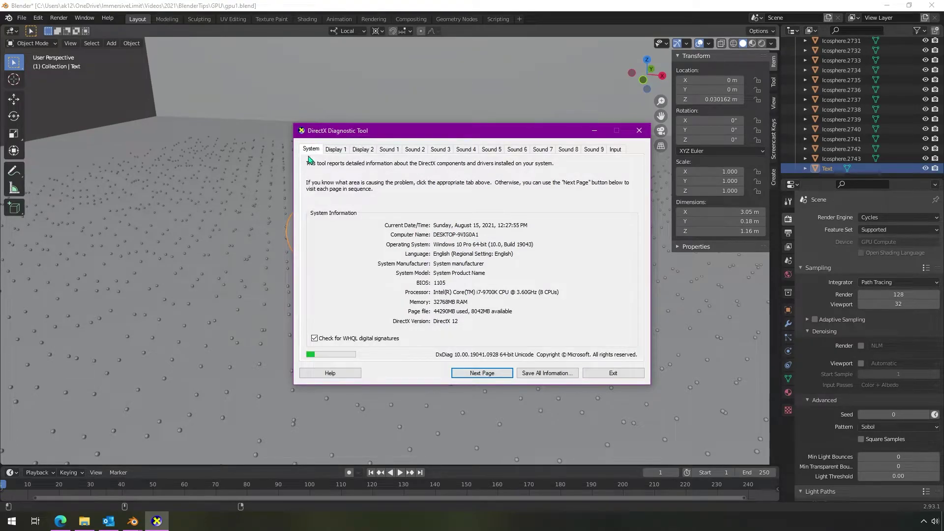
{"action": "left_click", "coordinate": [337, 152]}
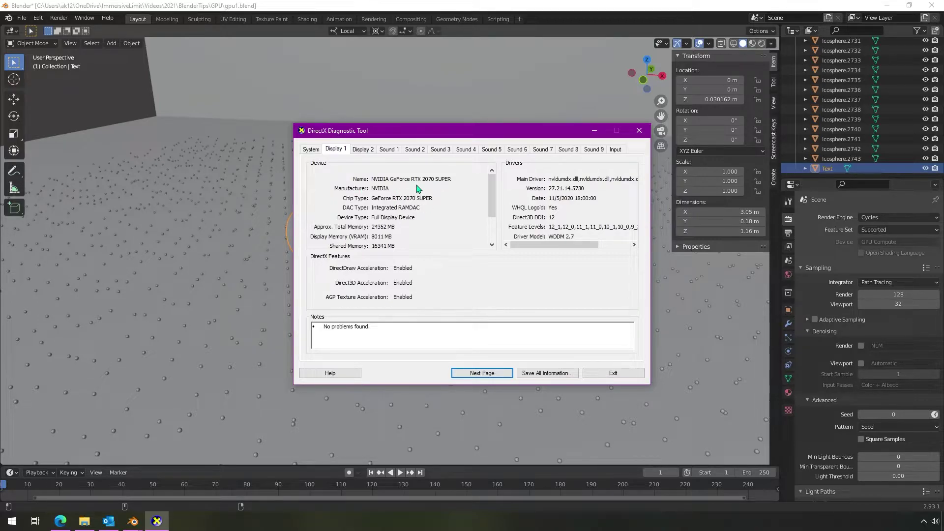
Close dxdiag, set the Cycles device to CPU, and start then cancel an F12 test render
{"action": "left_click", "coordinate": [639, 131]}
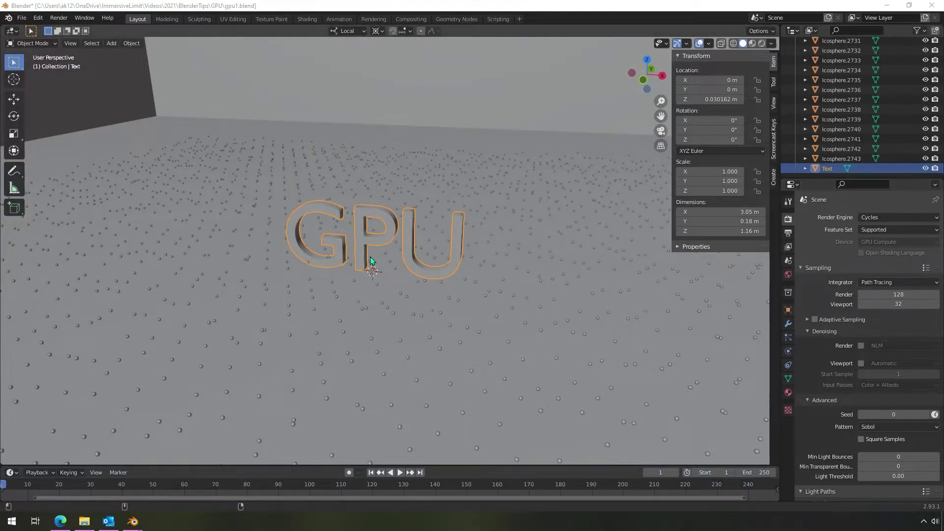
{"action": "left_click", "coordinate": [910, 241]}
{"action": "left_click", "coordinate": [887, 249]}
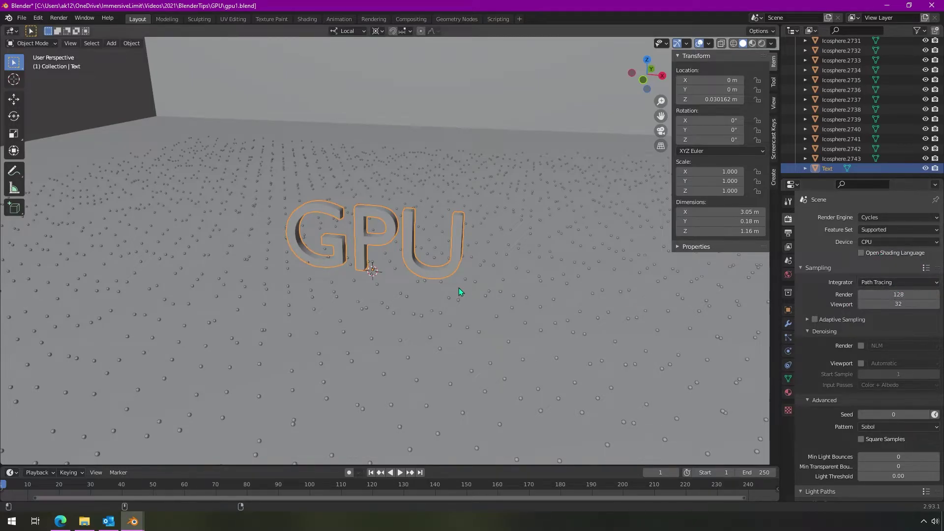
{"action": "key", "text": "F12"}
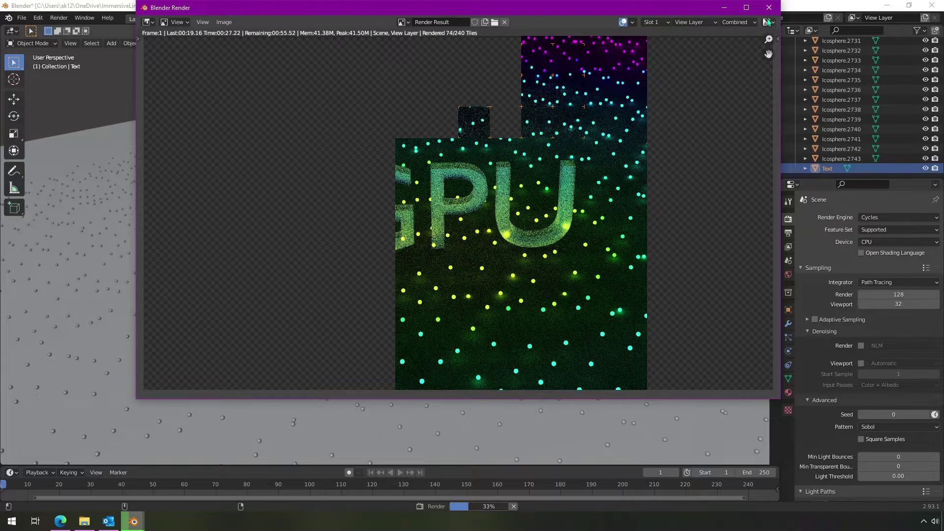
{"action": "left_click", "coordinate": [768, 8]}
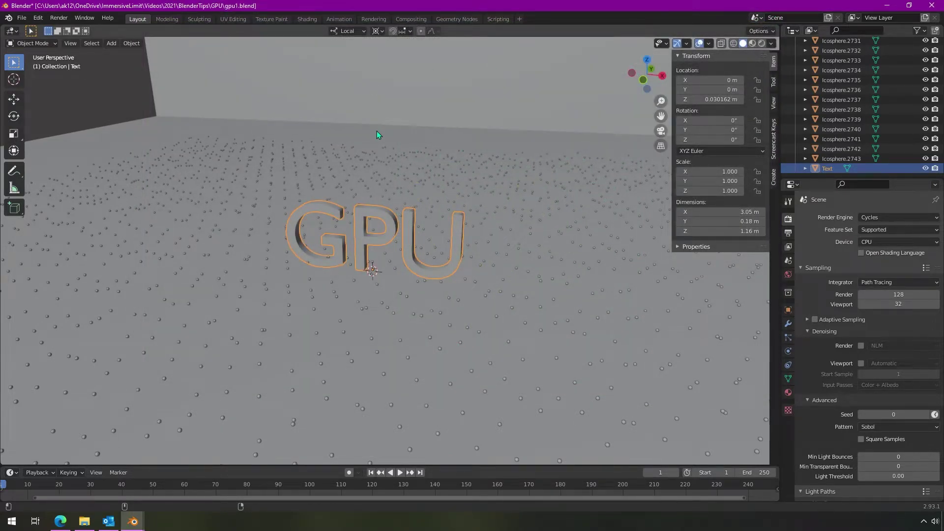
{"action": "left_click", "coordinate": [38, 18]}
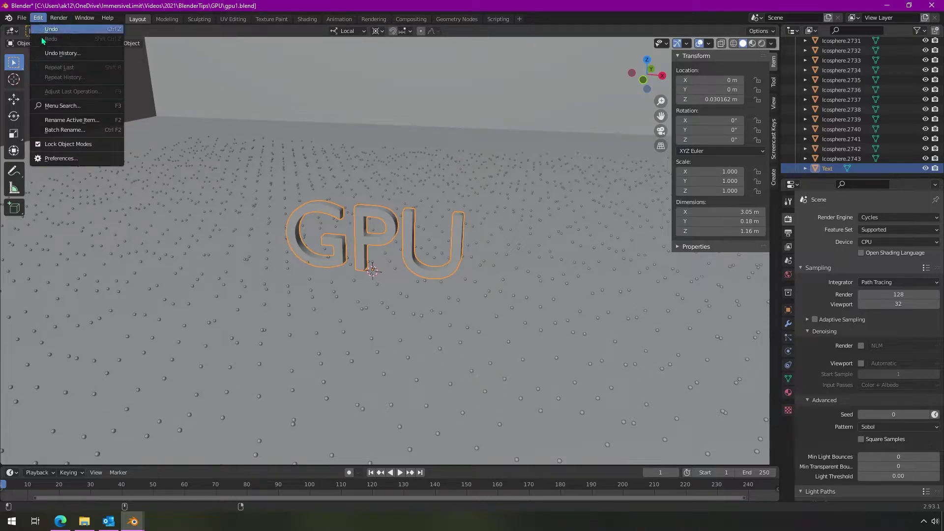
Choose OptiX for Cycles render devices in System preferences, with RTX 2070 SUPER and i7-9700K enabled
{"action": "left_click", "coordinate": [57, 158]}
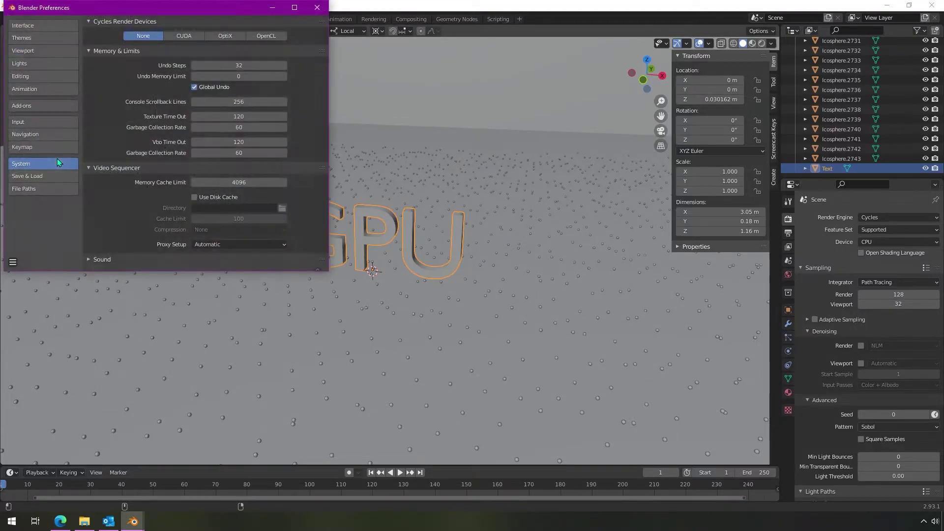
{"action": "left_click", "coordinate": [226, 37]}
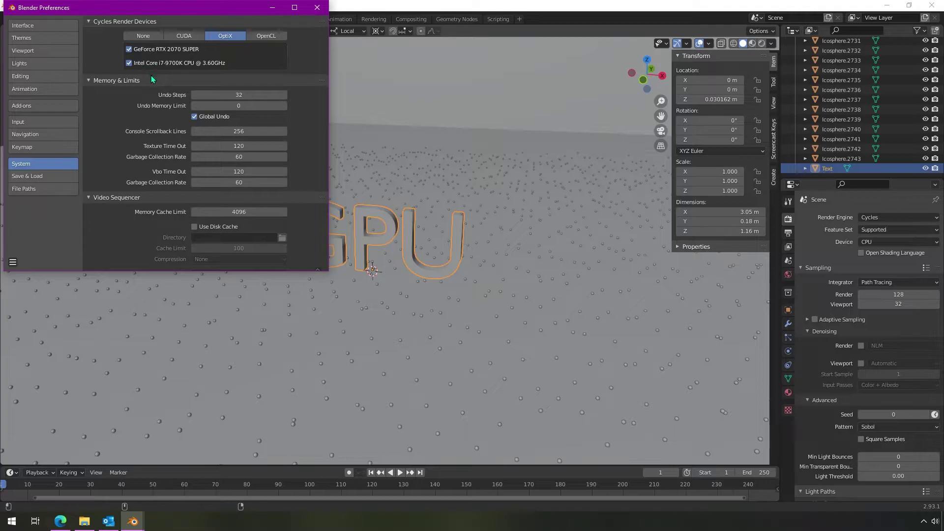
Set the device to GPU Compute and render the frame with OptiX in 12.28 seconds
{"action": "left_click", "coordinate": [581, 7]}
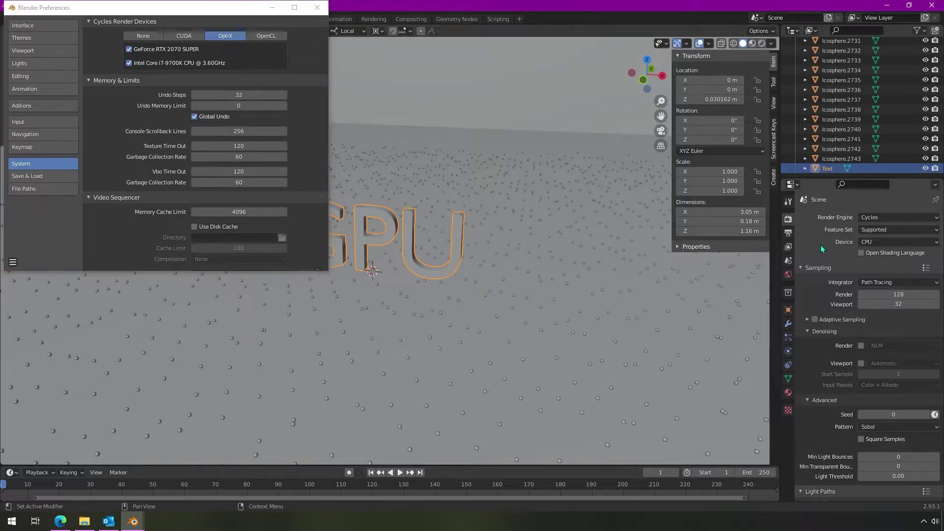
{"action": "left_click", "coordinate": [894, 243]}
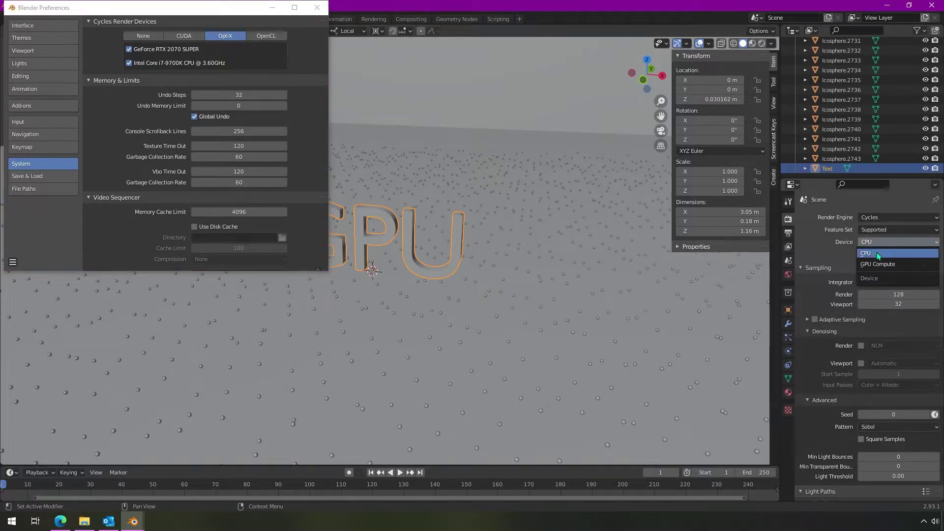
{"action": "left_click", "coordinate": [875, 266]}
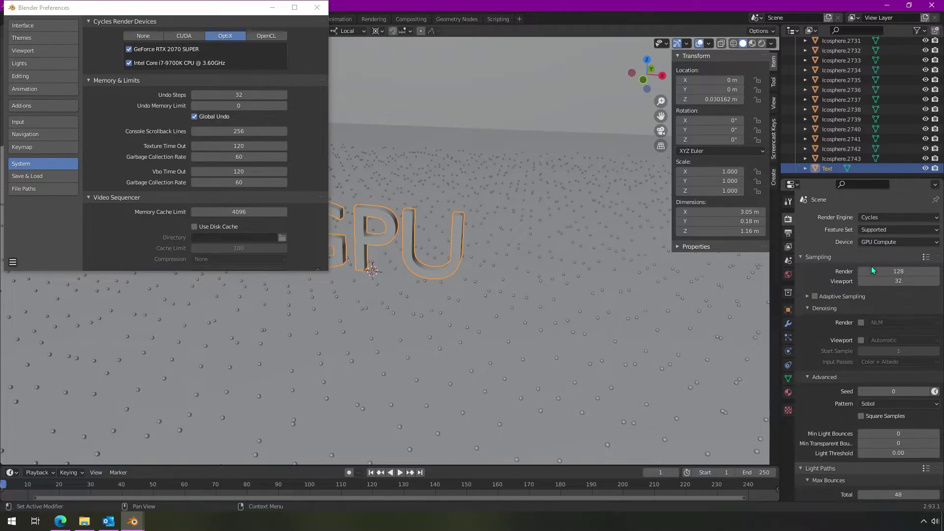
{"action": "key", "text": "F12"}
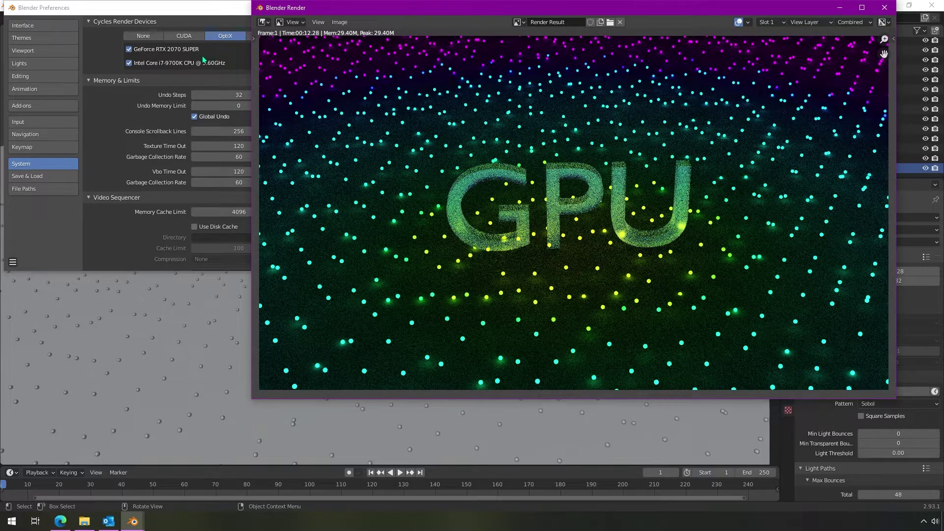
{"action": "left_click", "coordinate": [884, 8]}
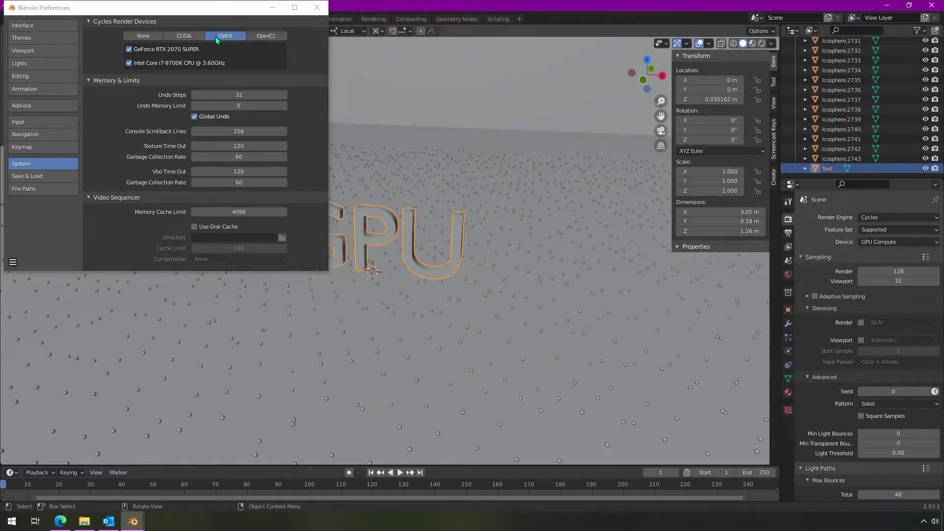
Switch the Cycles render devices to CUDA and render the frame in 11.96 seconds
{"action": "left_click", "coordinate": [186, 38]}
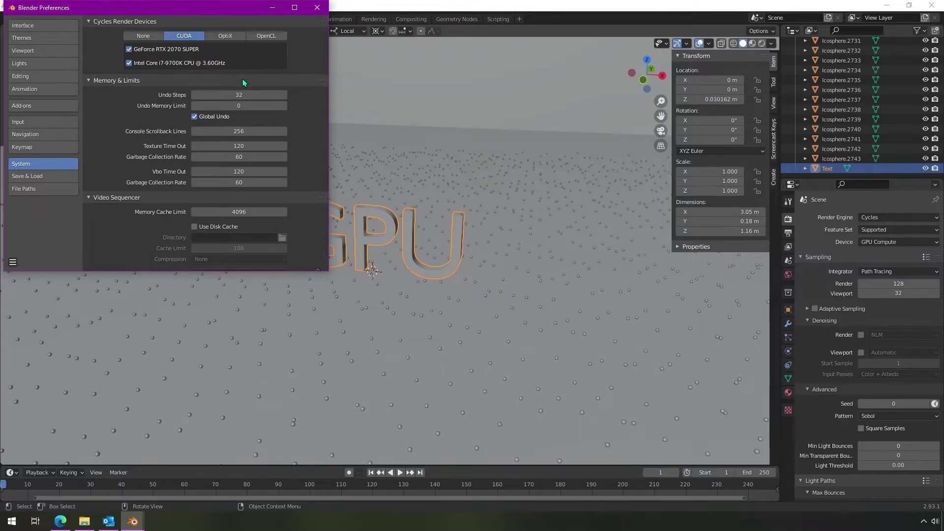
{"action": "key", "text": "F12"}
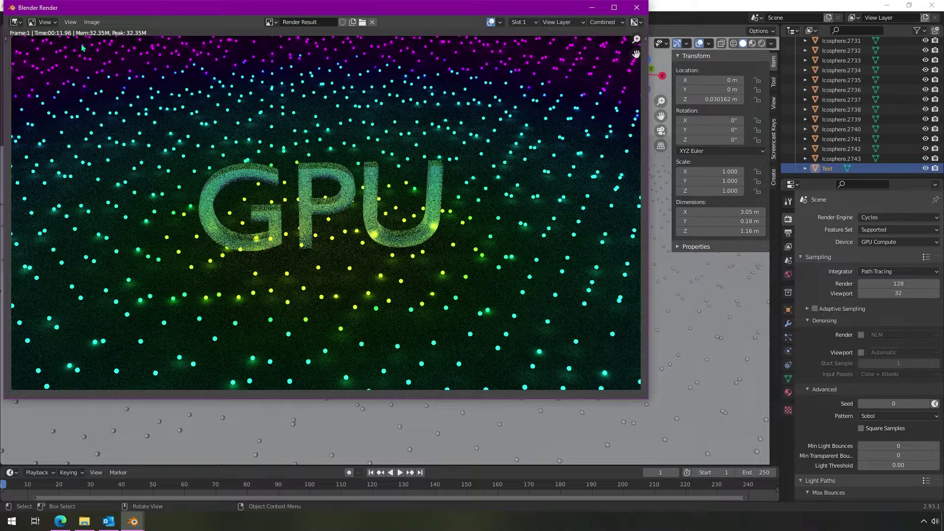
{"action": "left_click", "coordinate": [637, 7]}
{"action": "left_click", "coordinate": [898, 284]}
Set the render samples to 50000, start a test render, then stop and close it
{"action": "type", "text": "50"}
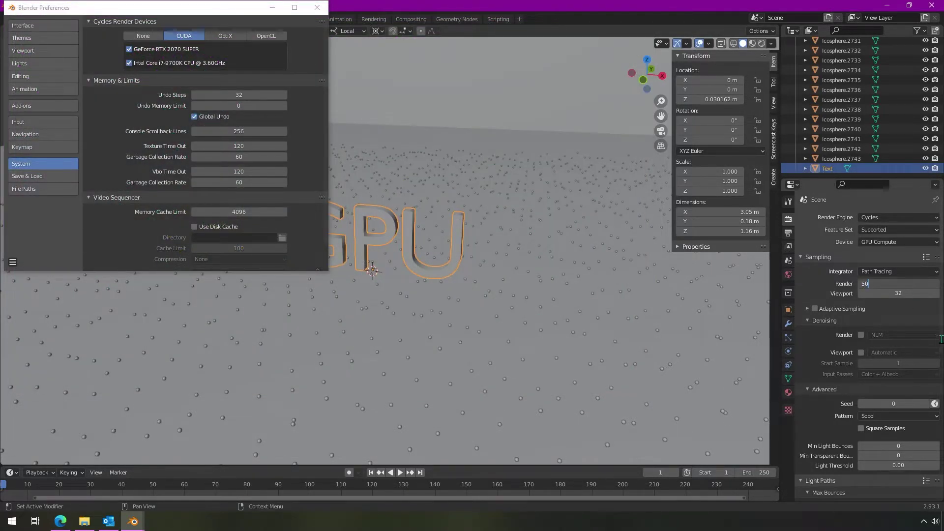
{"action": "type", "text": "000"}
{"action": "key", "text": "Return"}
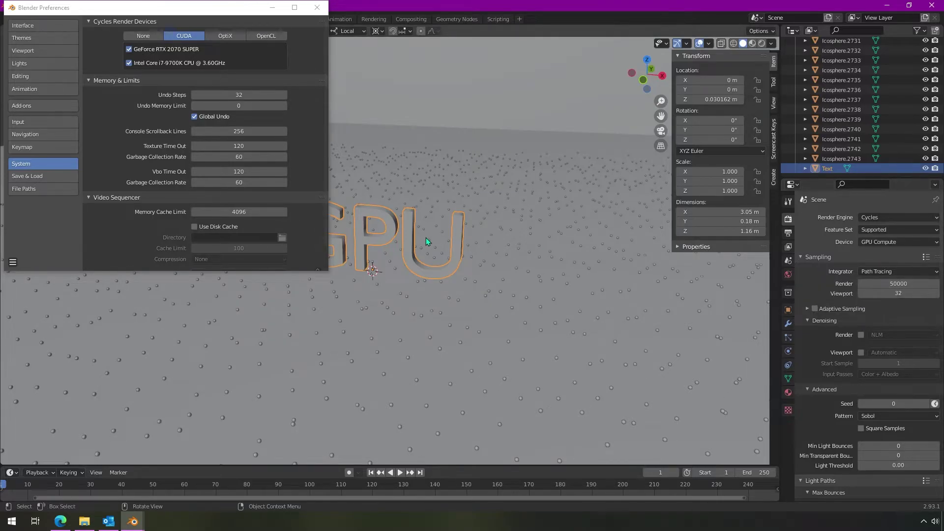
{"action": "key", "text": "F12"}
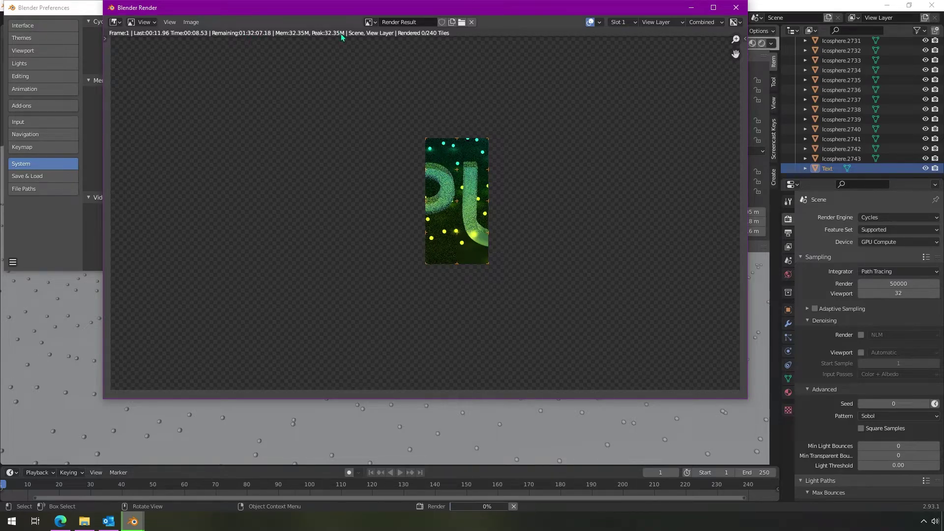
{"action": "left_click", "coordinate": [736, 8]}
Switch the Cycles render devices back to OptiX, render the frame, then close the render
{"action": "left_click", "coordinate": [228, 38]}
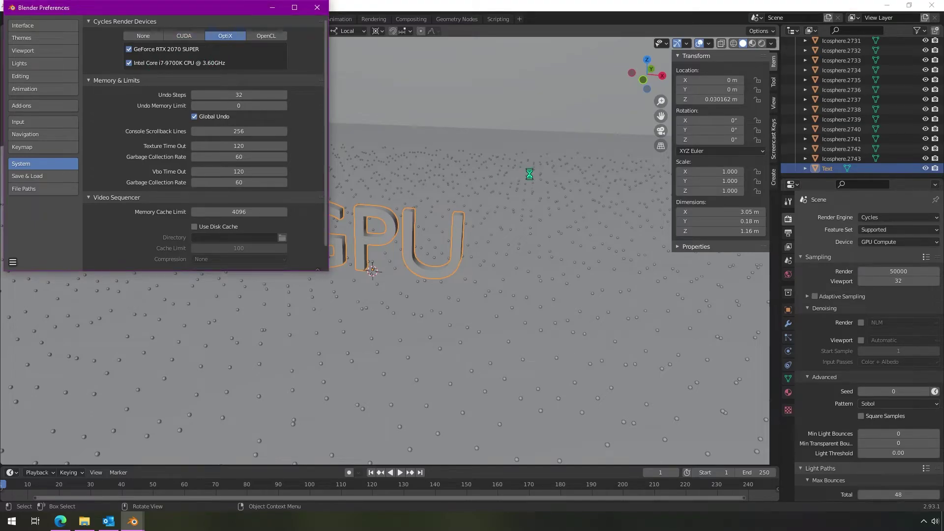
{"action": "key", "text": "F12"}
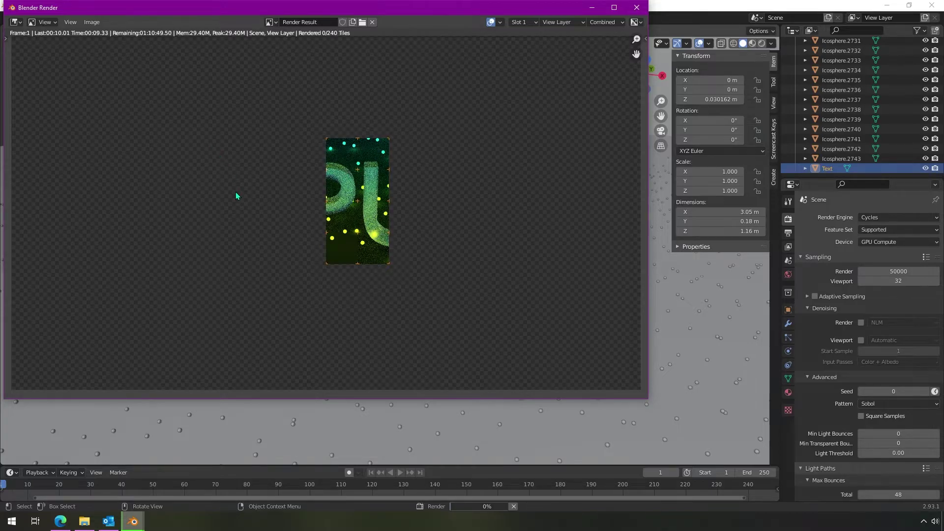
{"action": "left_click_drag", "start_coordinate": [310, 14], "coordinate": [423, 53]}
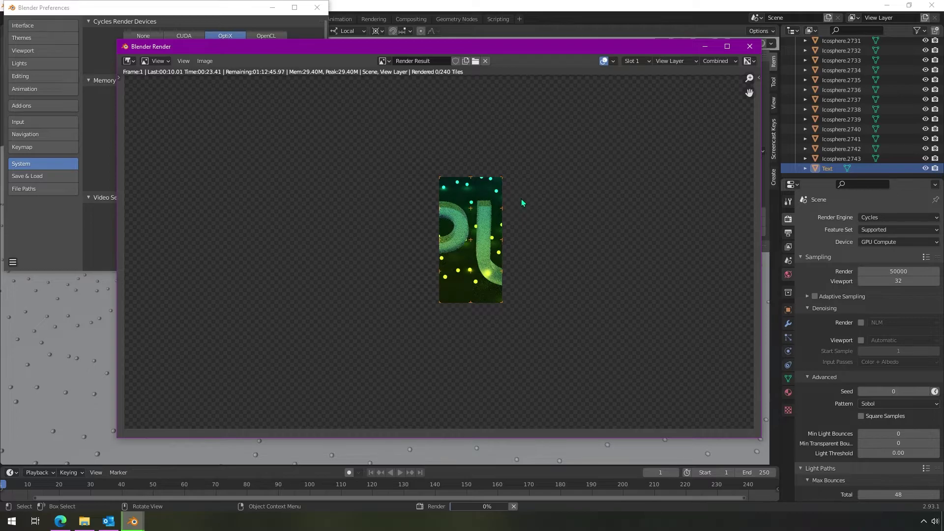
{"action": "left_click", "coordinate": [753, 48]}
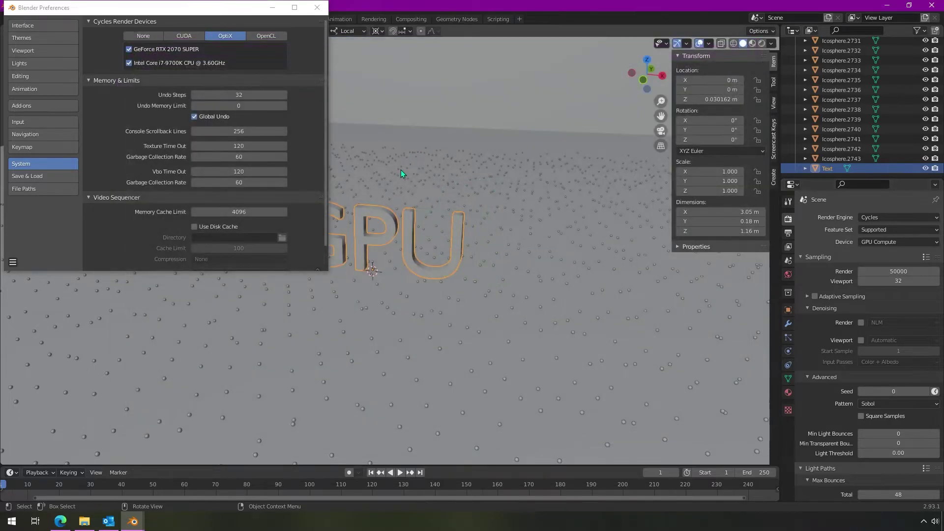
Switch the scene render device to CPU, start a render, then stop and close it
{"action": "left_click", "coordinate": [879, 243]}
{"action": "left_click", "coordinate": [876, 254]}
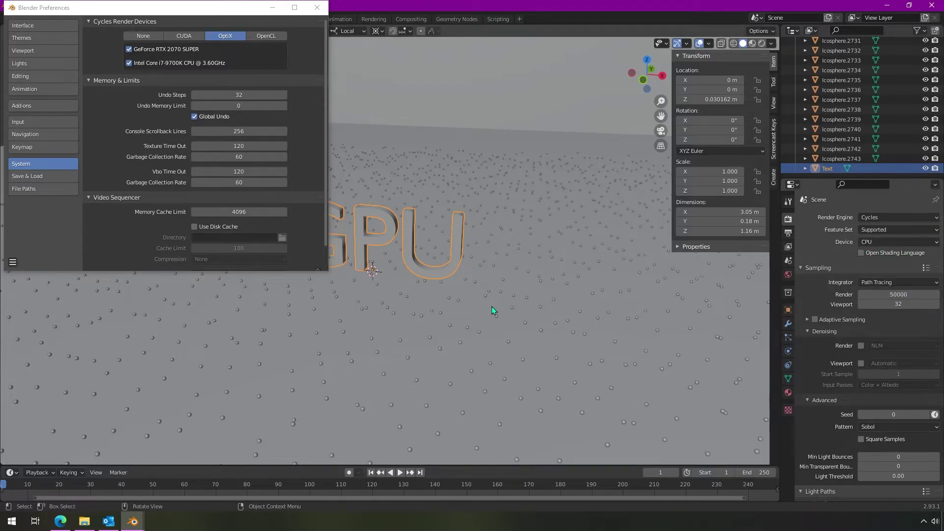
{"action": "key", "text": "F12"}
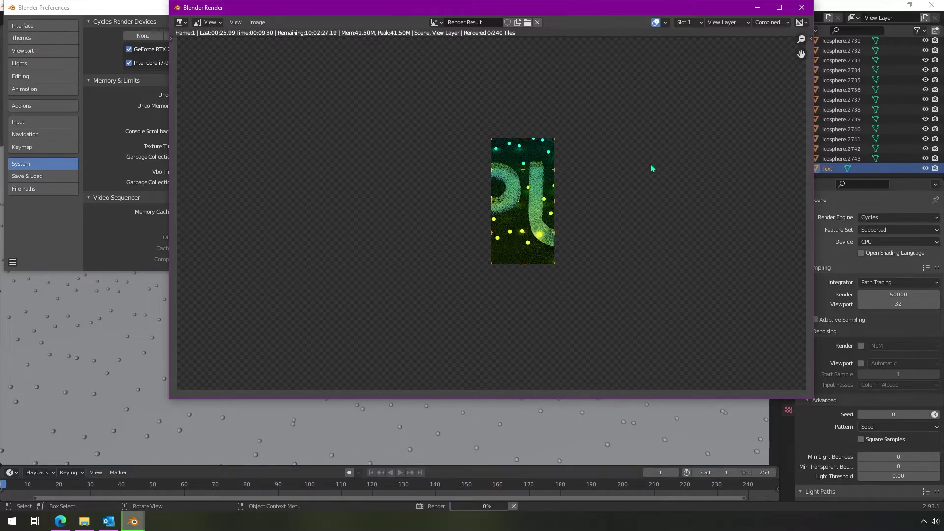
{"action": "left_click", "coordinate": [802, 7]}
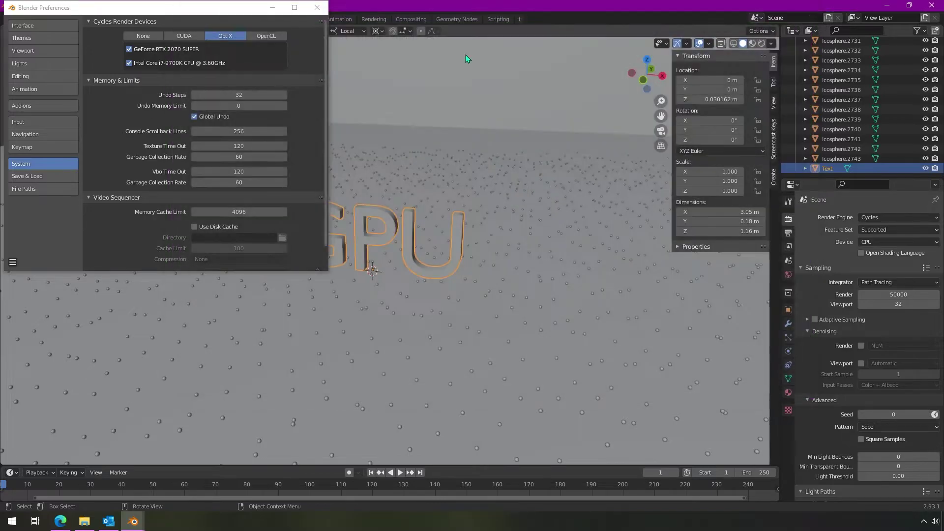
Set the device back to GPU Compute, exclude the Intel CPU, and test-render with the GPU alone
{"action": "left_click", "coordinate": [885, 242]}
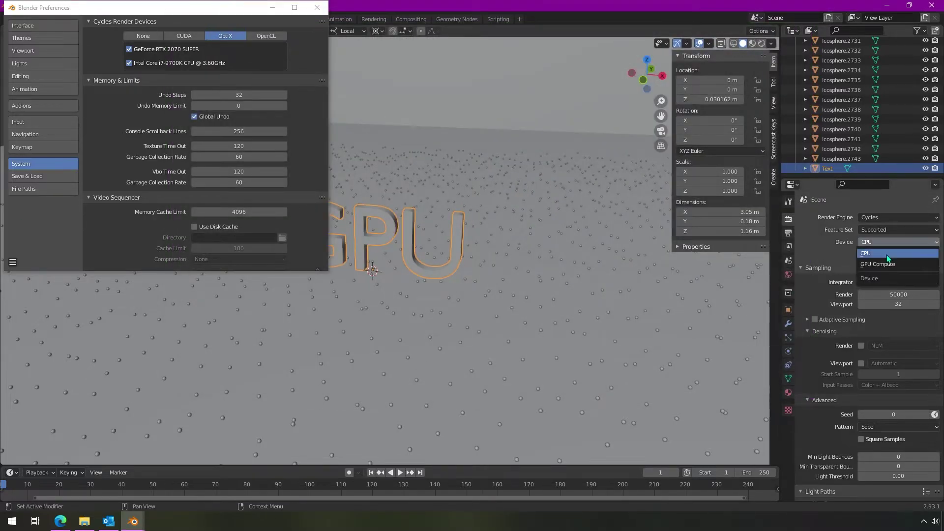
{"action": "left_click", "coordinate": [882, 263]}
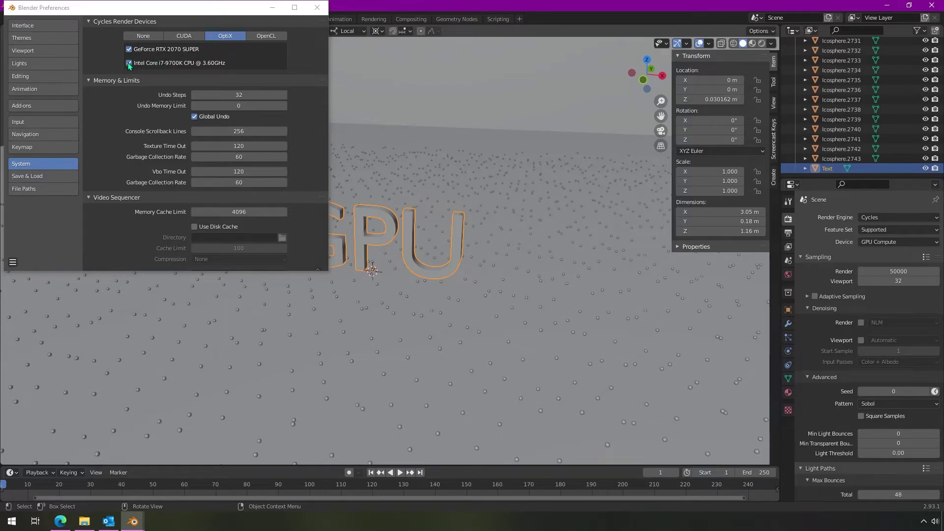
{"action": "left_click", "coordinate": [214, 49]}
{"action": "left_click", "coordinate": [130, 63]}
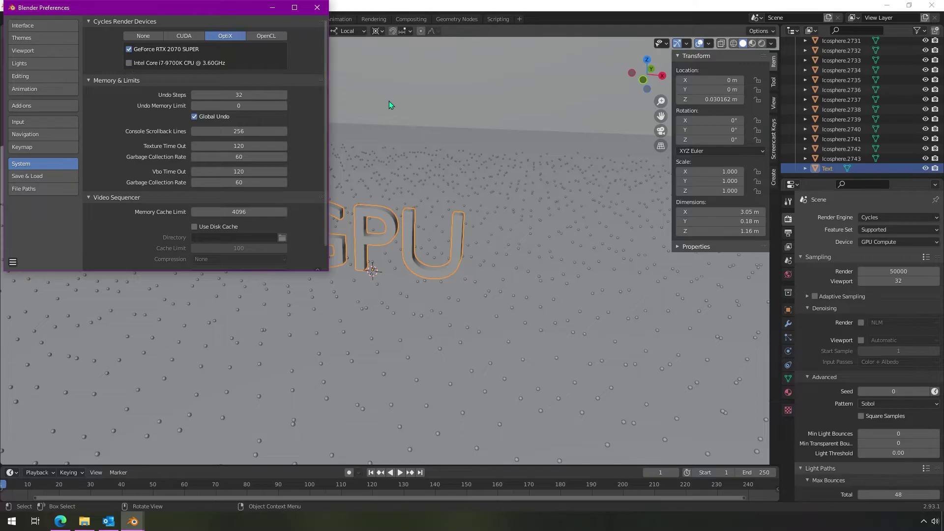
{"action": "key", "text": "F12"}
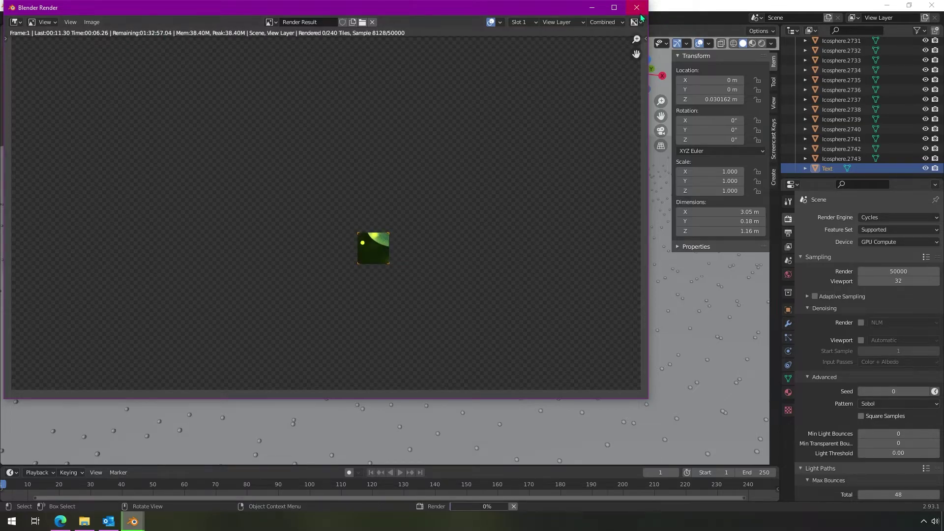
{"action": "key", "text": "Escape"}
Re-enable the Intel CPU, render with GPU and CPU together, then close the render
{"action": "left_click", "coordinate": [130, 63]}
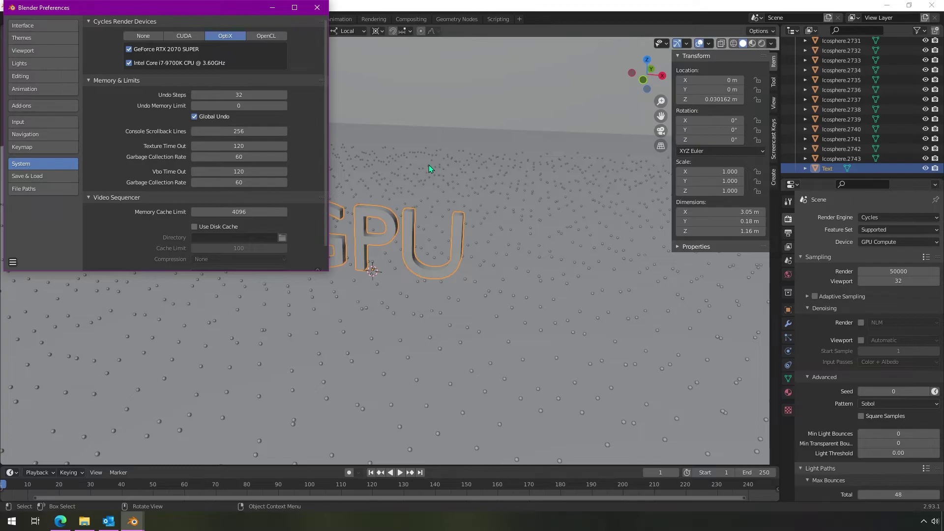
{"action": "key", "text": "F12"}
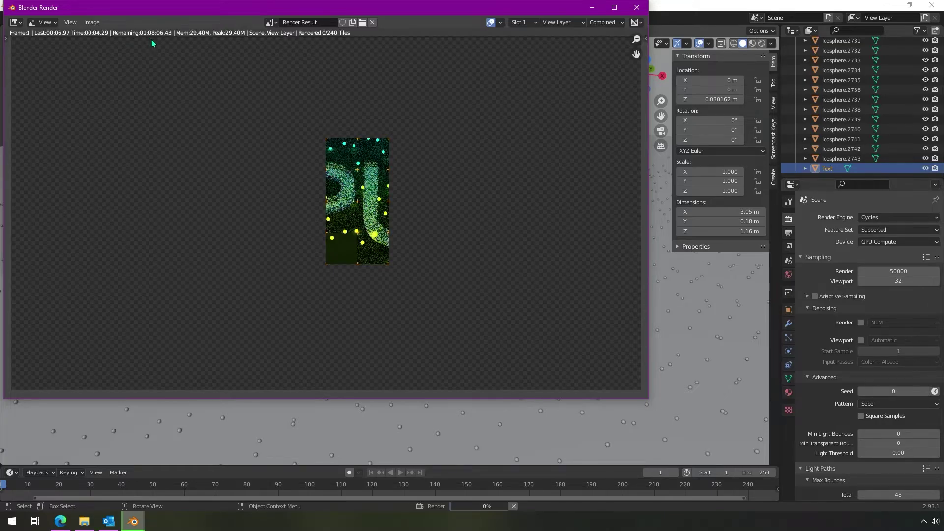
{"action": "left_click", "coordinate": [637, 7]}
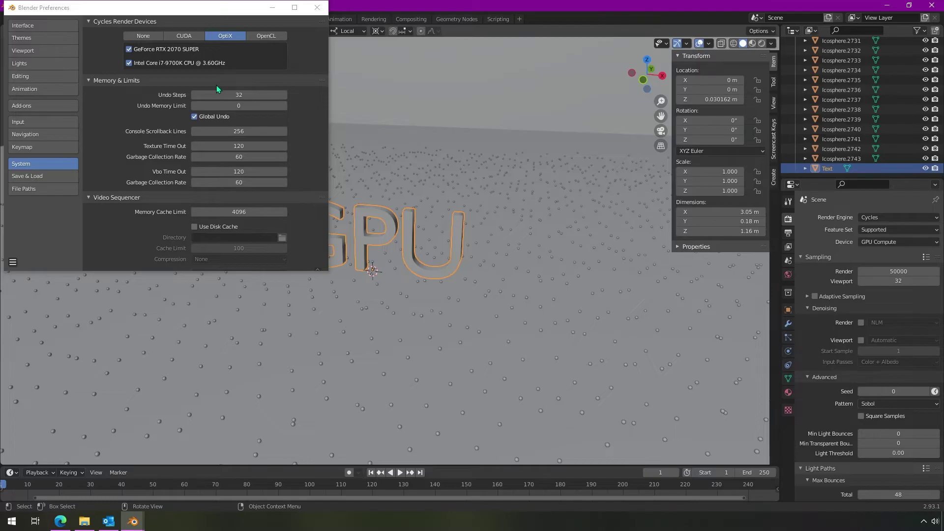
Switch the Cycles render devices to OpenCL and check the manual's GPU Rendering page
{"action": "left_click", "coordinate": [268, 35]}
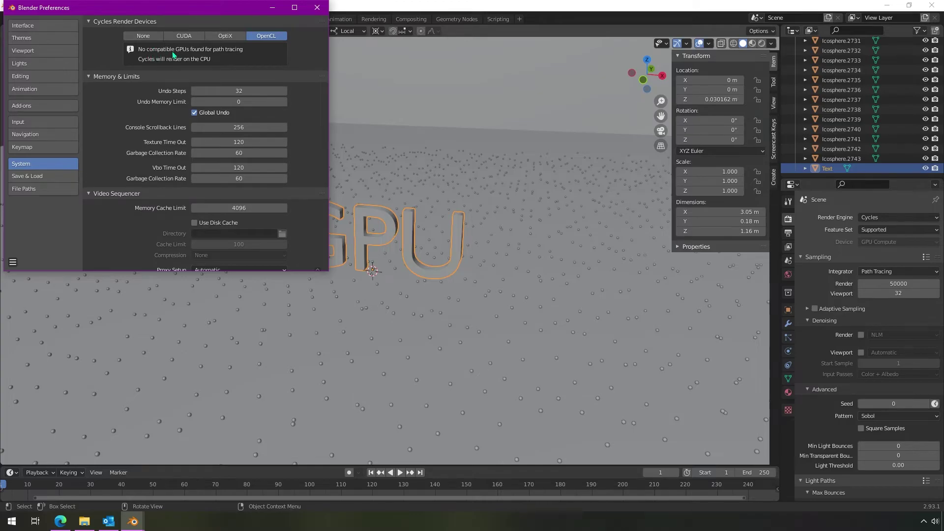
{"action": "left_click", "coordinate": [60, 521]}
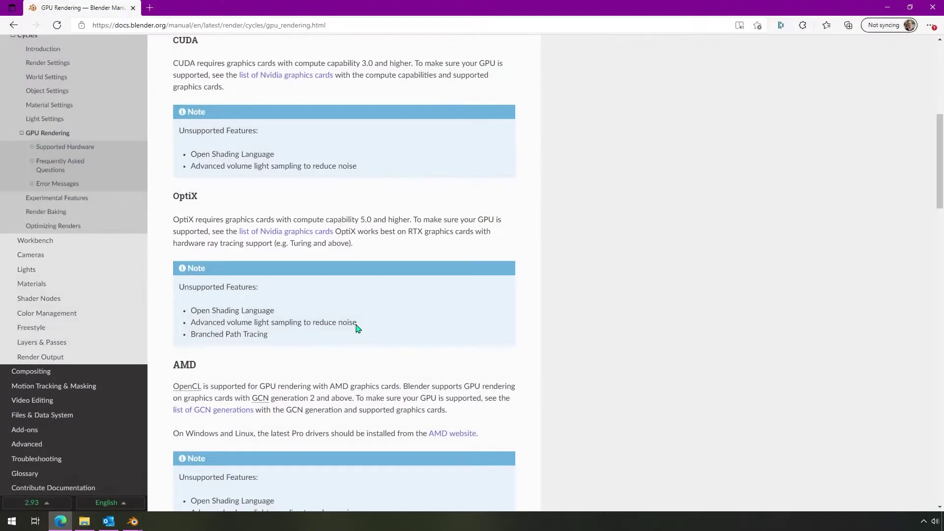
{"action": "scroll", "coordinate": [266, 380], "scroll_direction": "down", "scroll_amount": 4}
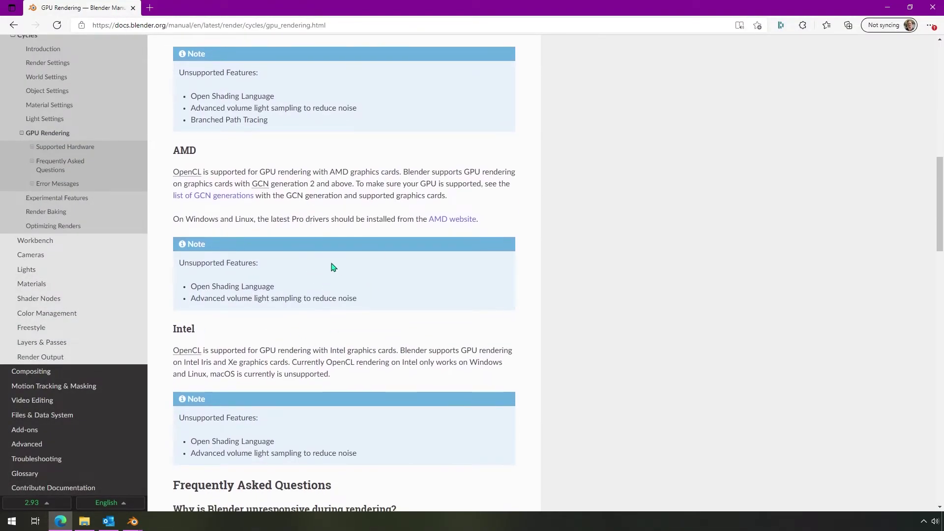
{"action": "left_click", "coordinate": [888, 7]}
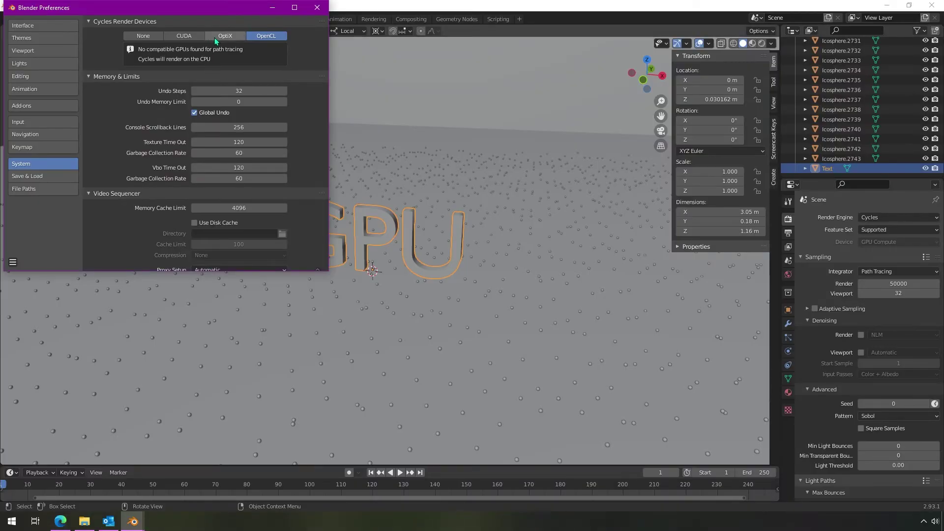
Toggle the Cycles backend between OptiX and CUDA, ending on OptiX with RTX 2070 SUPER and CPU
{"action": "left_click", "coordinate": [236, 37]}
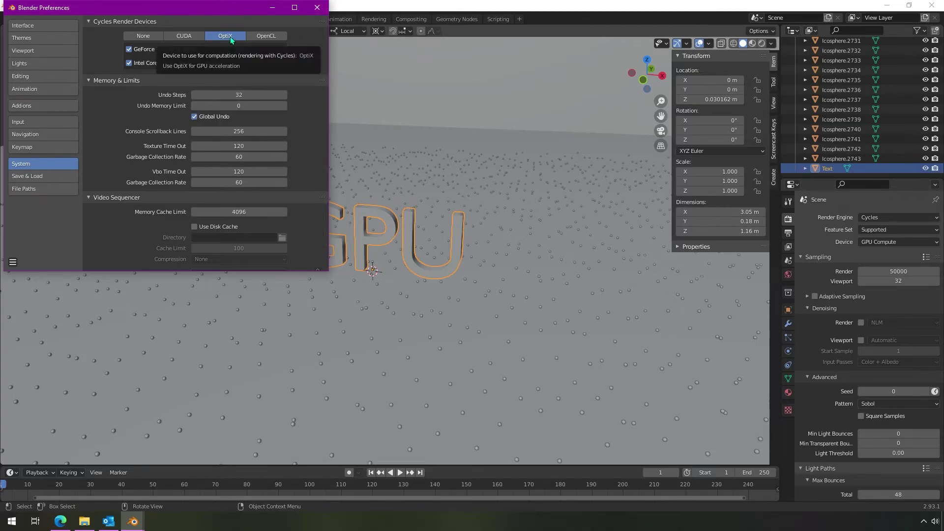
{"action": "left_click", "coordinate": [186, 37]}
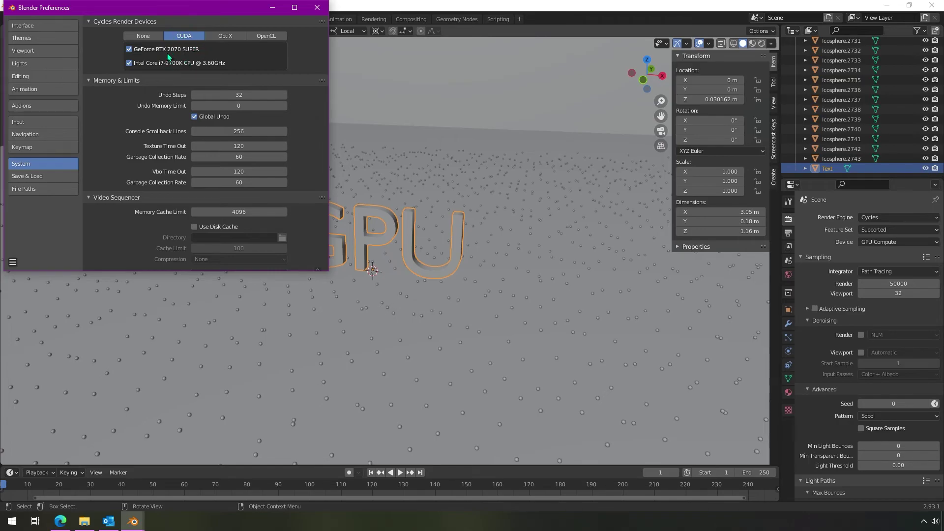
{"action": "left_click", "coordinate": [227, 37]}
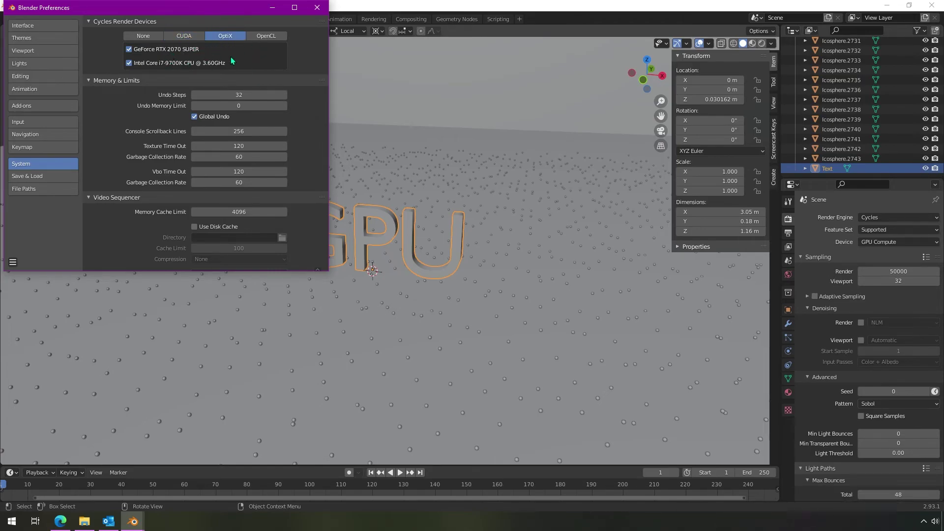